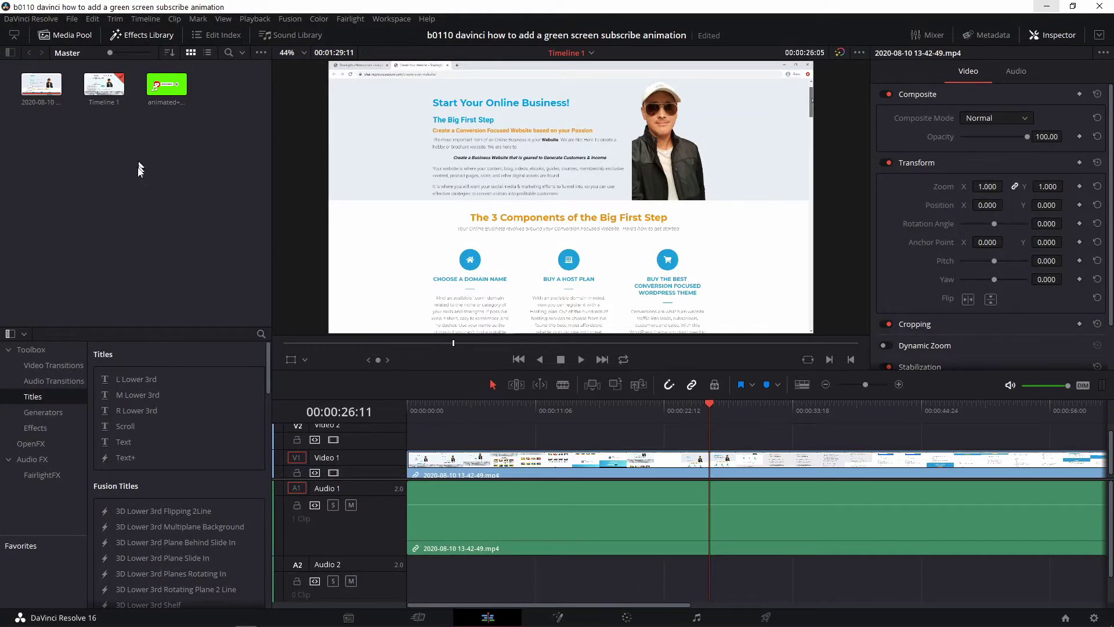
- Place the green-screen subscribe clip on Video 2 above the website recording
left_click(39, 92)
left_click(170, 103)
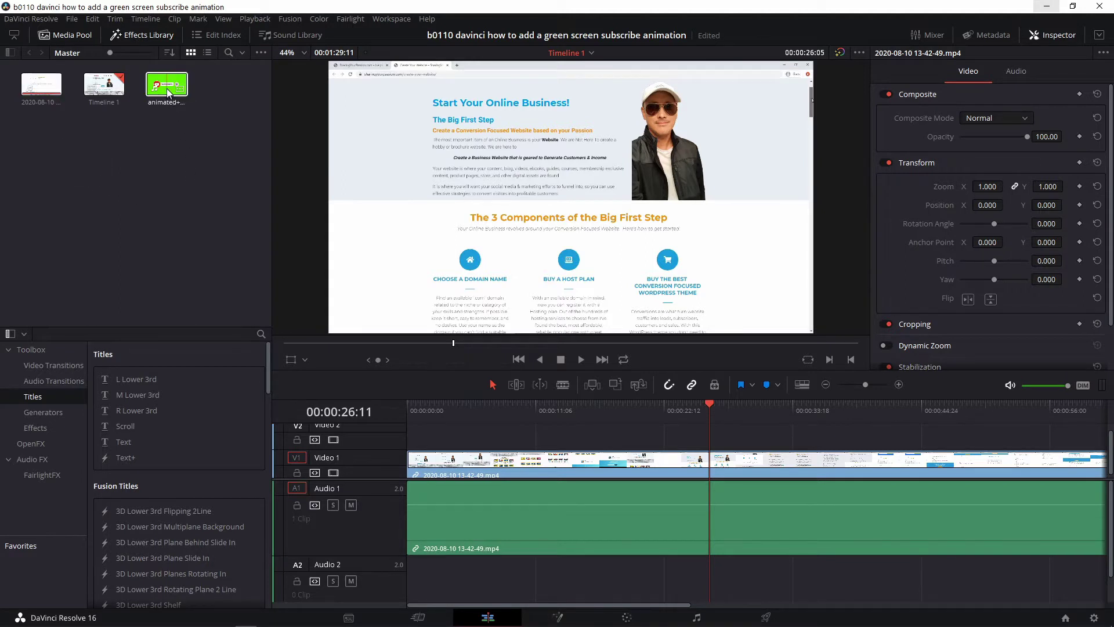
left_click(54, 122)
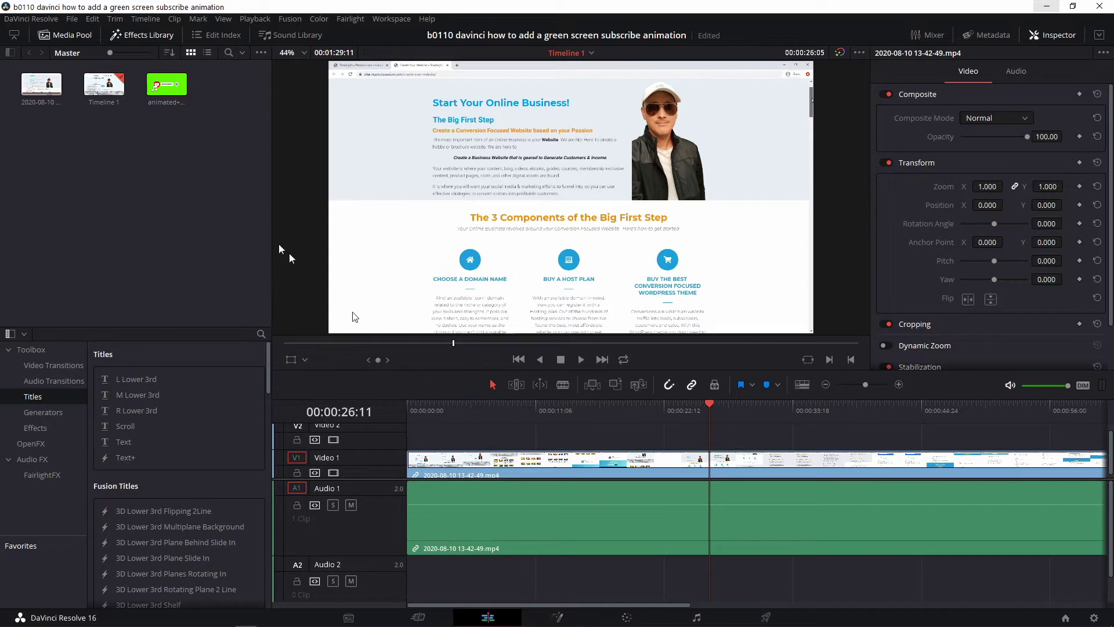
left_click_drag(166, 95, 723, 436)
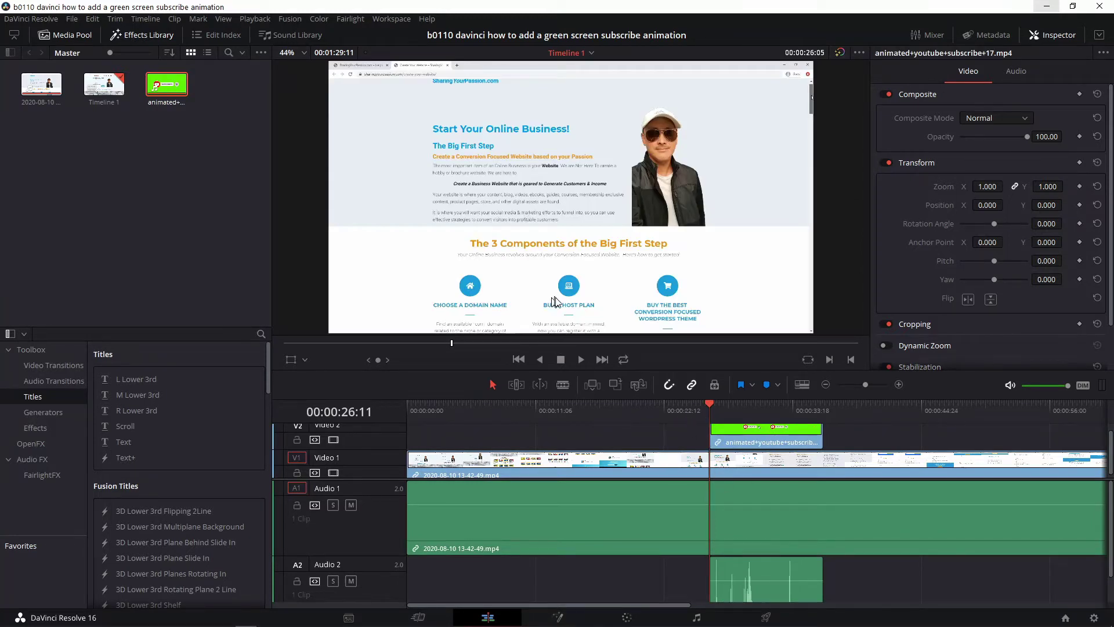
- Preview the overlay playback, then bring the selected subscribe clip into the Color page
key("space")
left_click(788, 460)
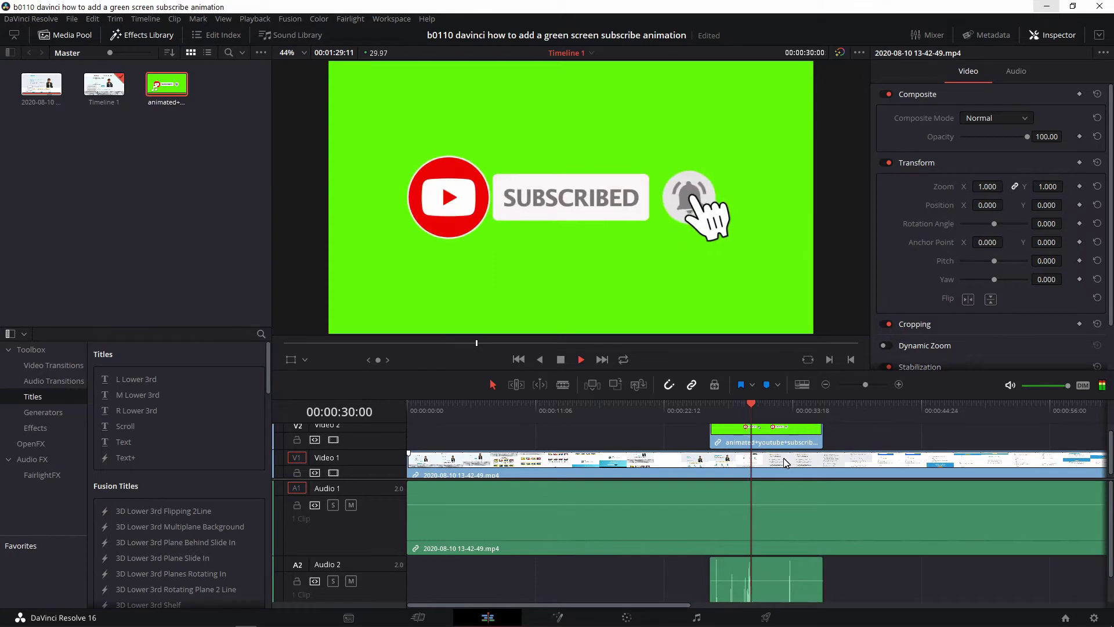
key("space")
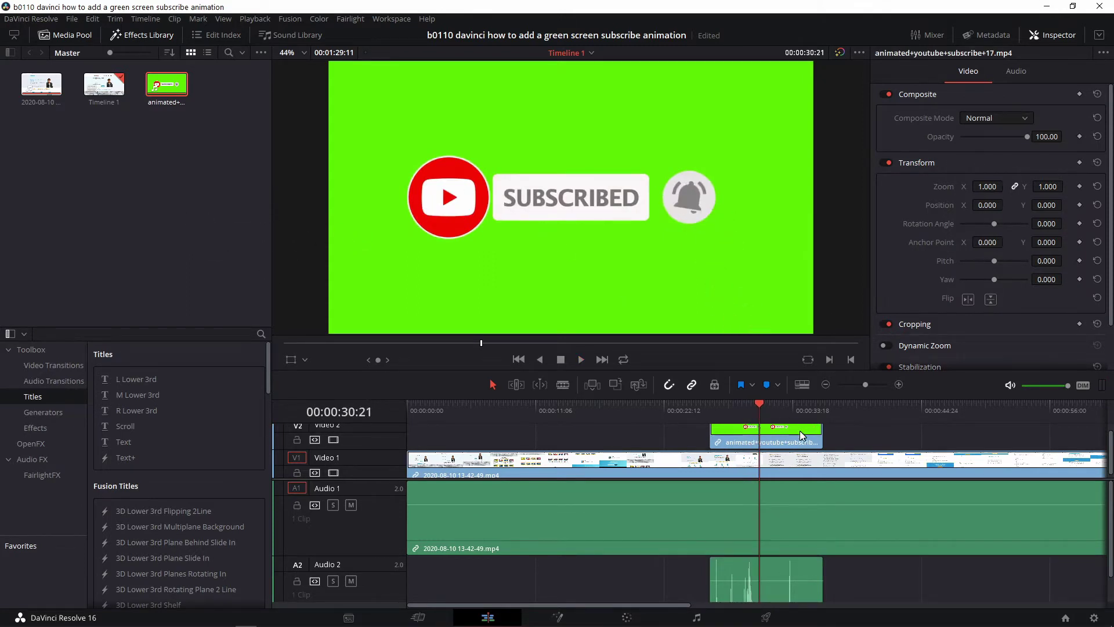
left_click(741, 441)
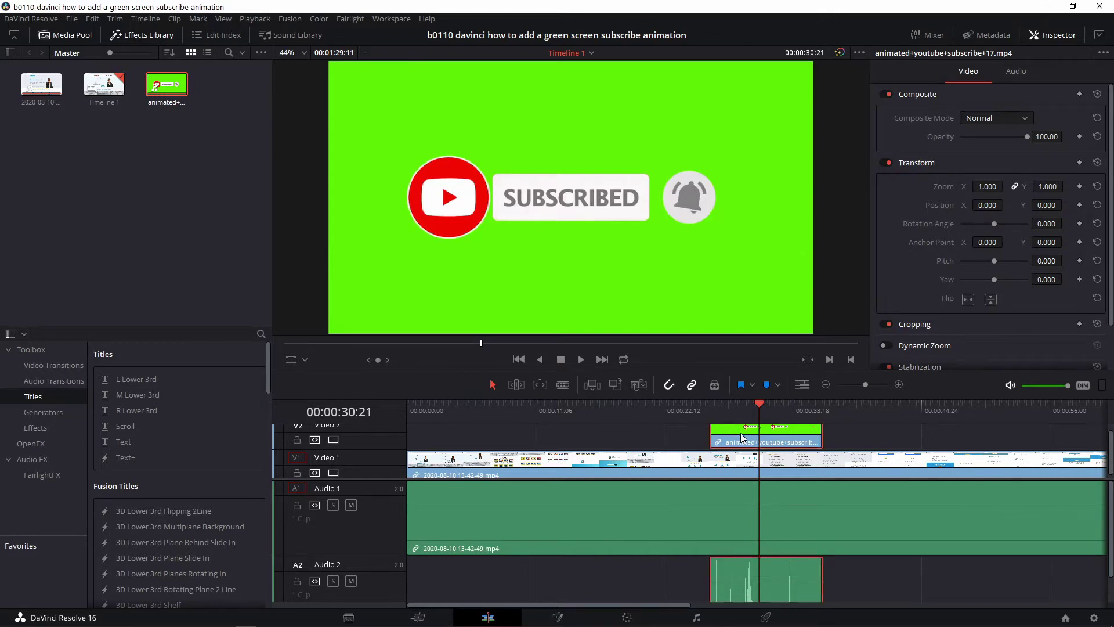
left_click(627, 618)
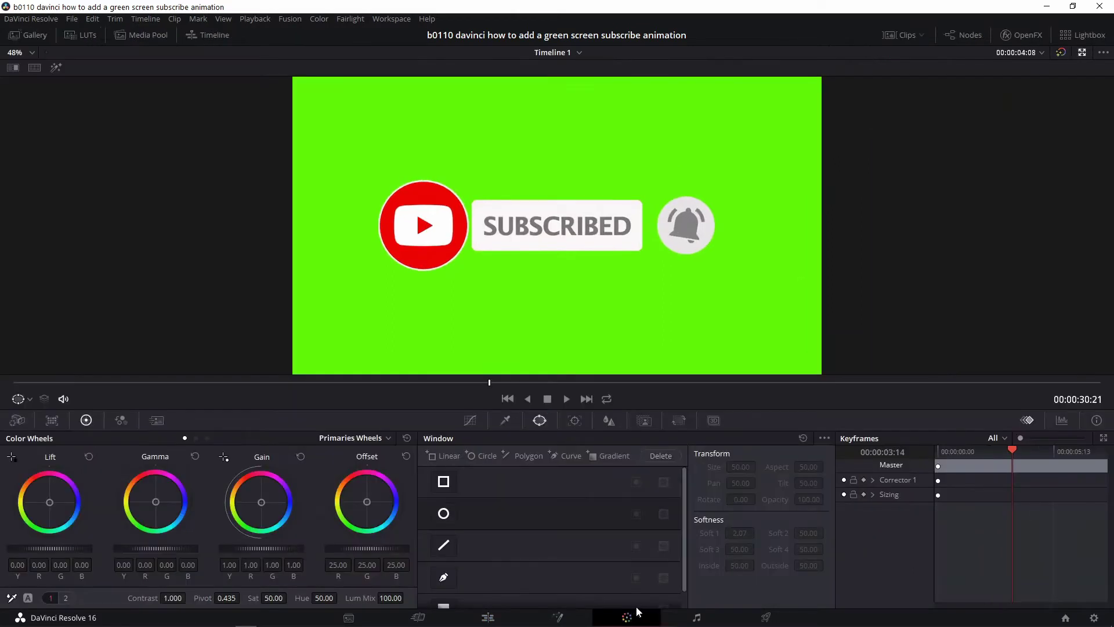
- Add an alpha output to the node graph and connect node 01's key output to it
left_click(953, 38)
right_click(996, 245)
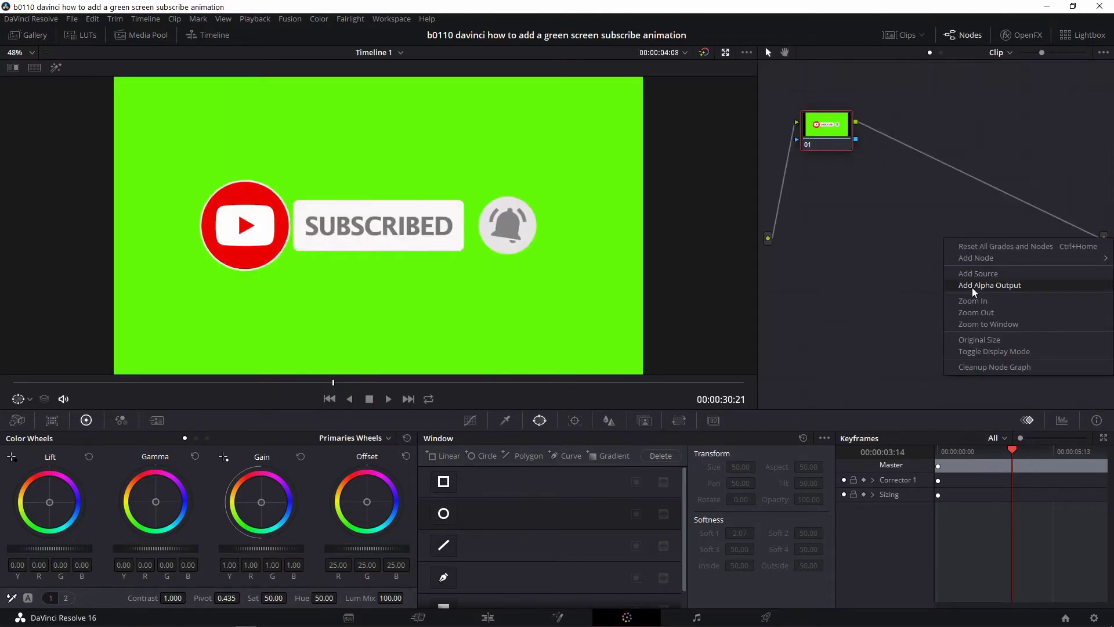
left_click(990, 285)
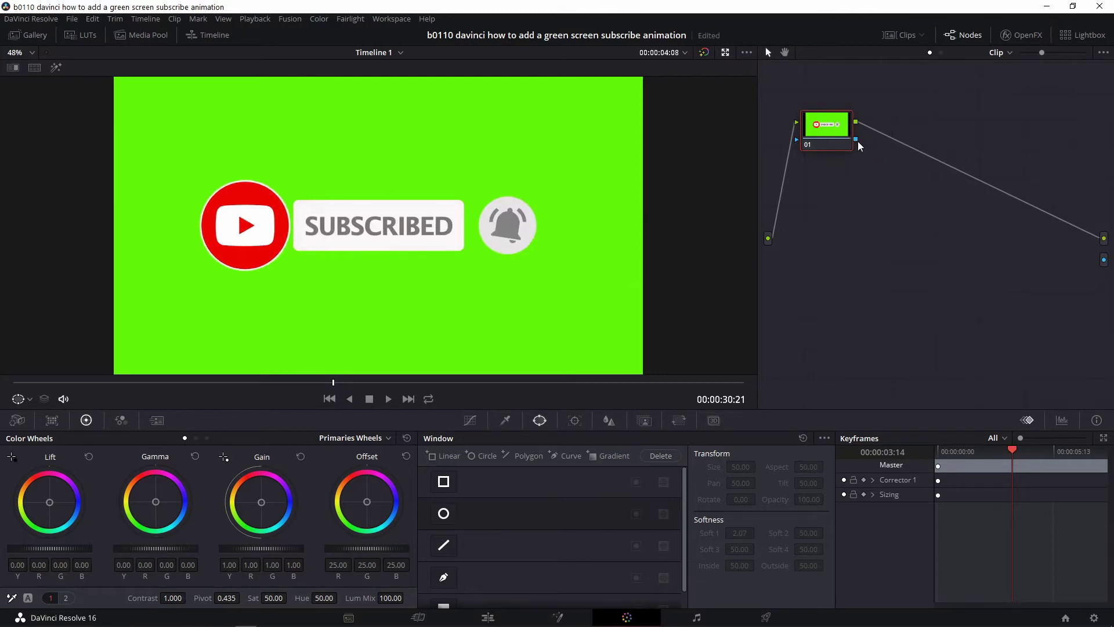
left_click_drag(858, 144, 1104, 264)
left_click(506, 421)
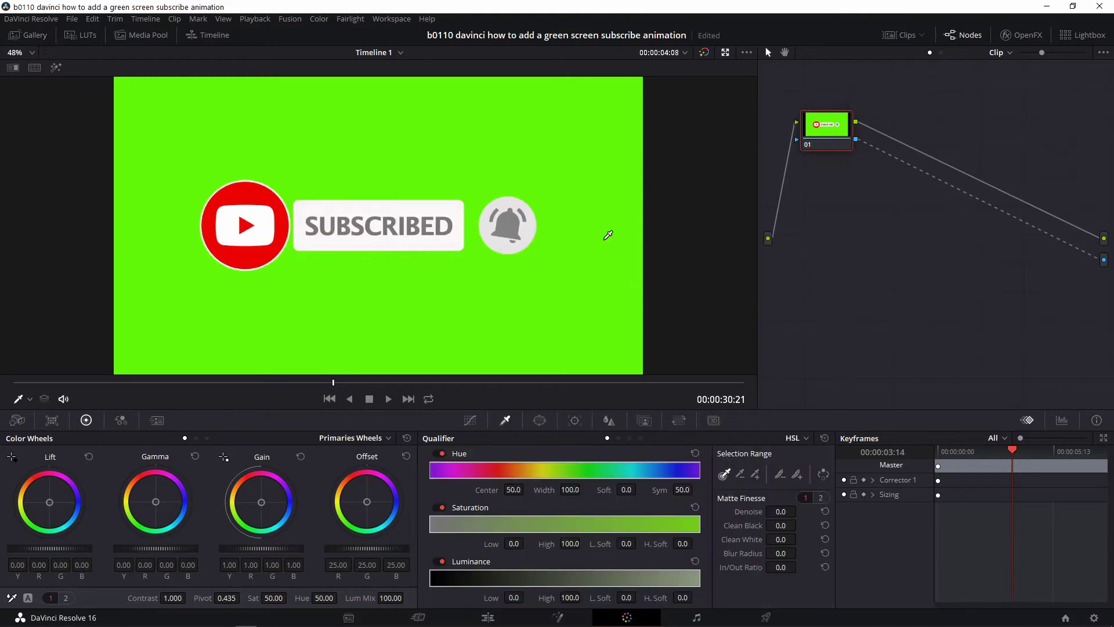
- Sample the green background with the qualifier, invert the selection, and widen the hue range
left_click(511, 151)
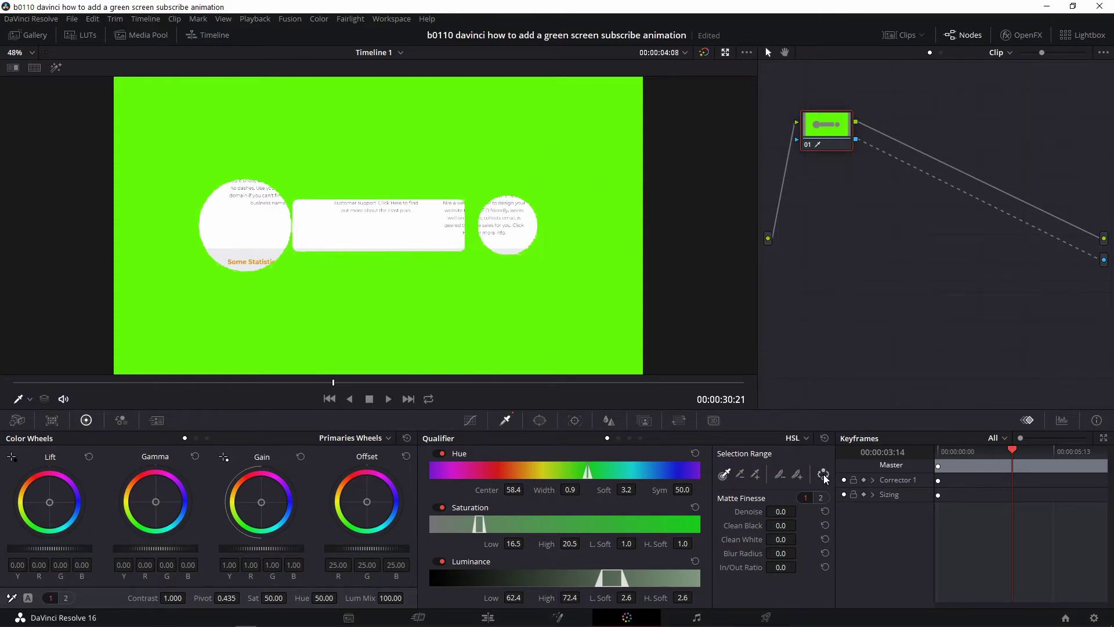
left_click(823, 475)
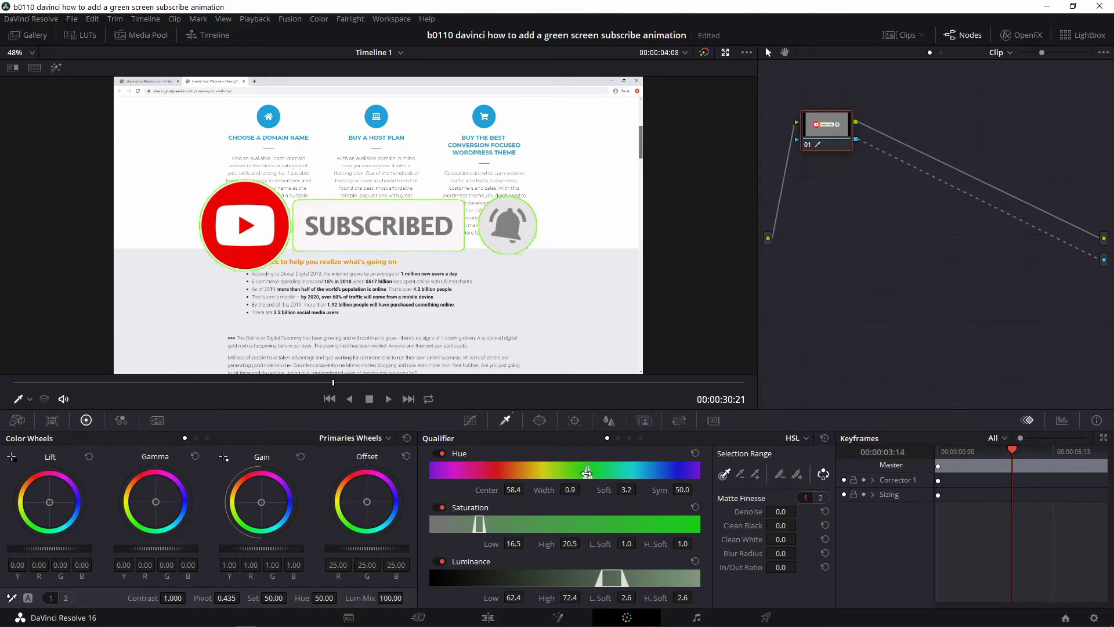
left_click_drag(585, 469, 560, 470)
- Lower the qualifier's saturation low to 6.6 and play back to check the key
left_click_drag(474, 525, 448, 526)
left_click(388, 399)
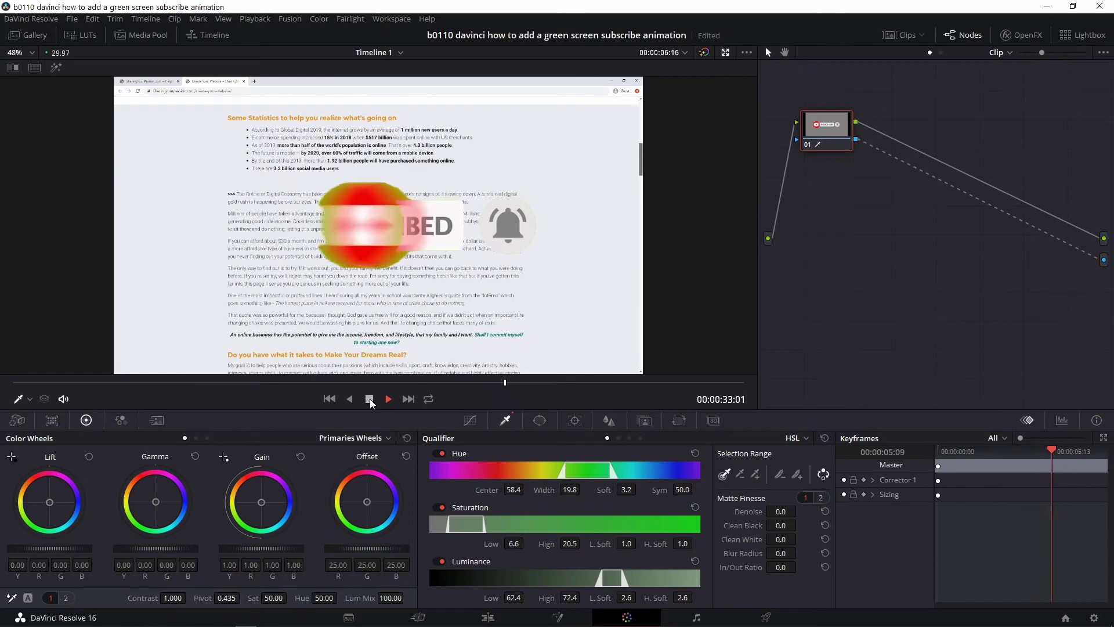
left_click(369, 399)
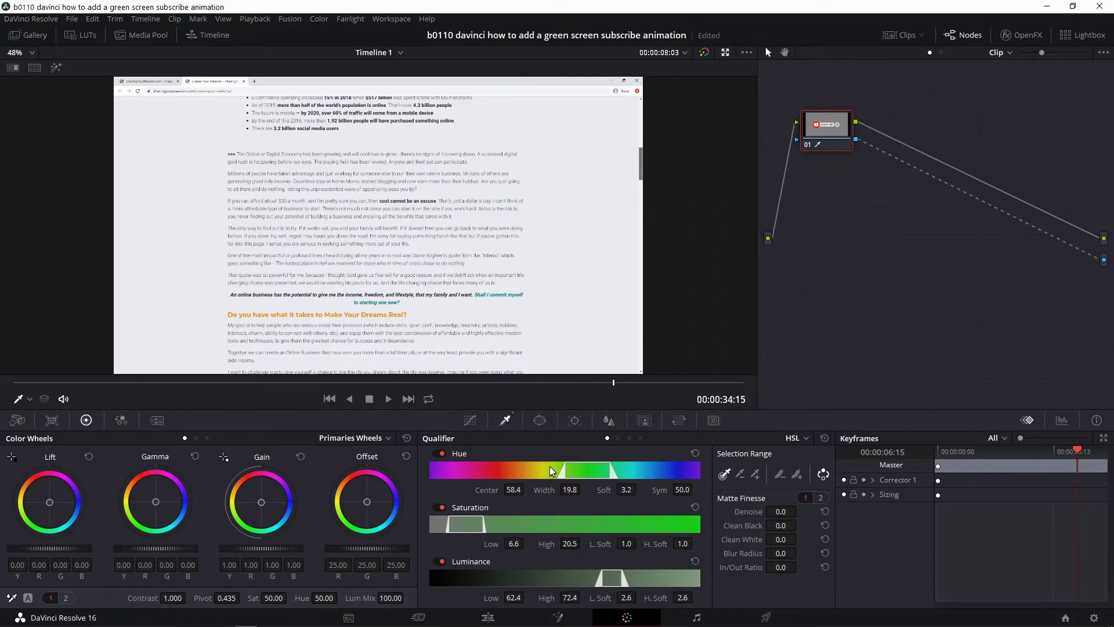
left_click(541, 421)
- Add a Linear window and extend its bottom and right edges over the button and bell
left_click(444, 482)
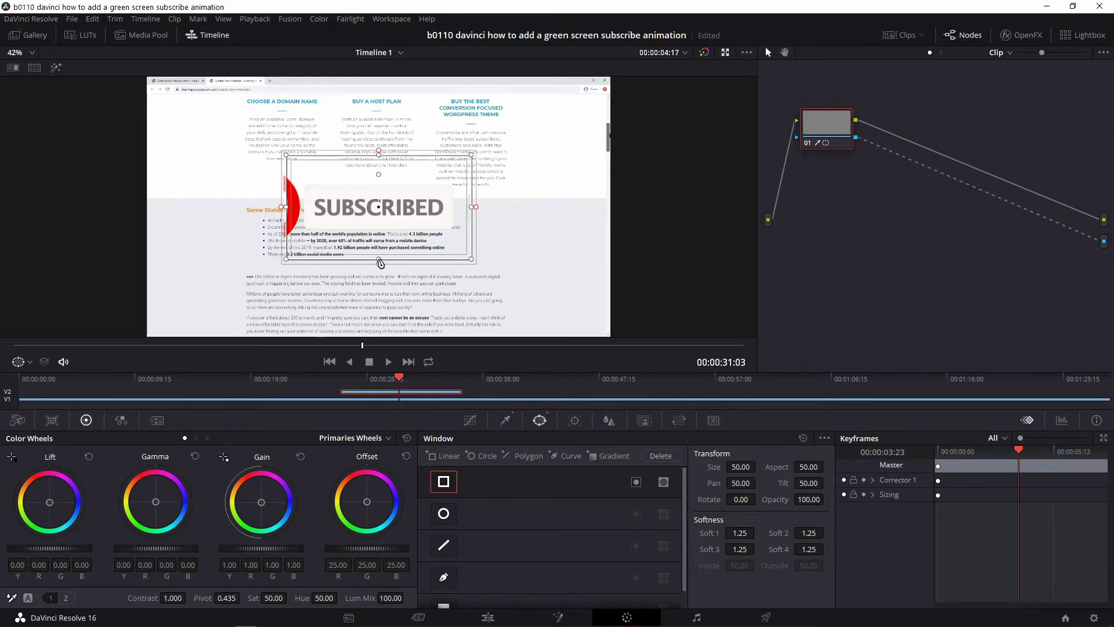
left_click_drag(380, 263, 381, 331)
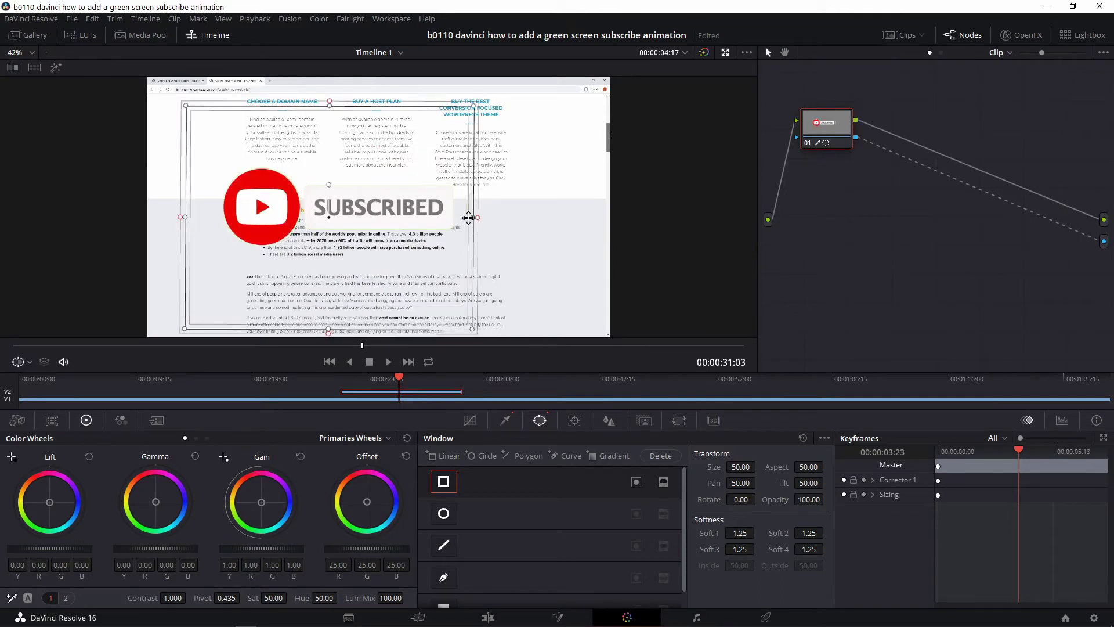
left_click_drag(473, 215, 585, 217)
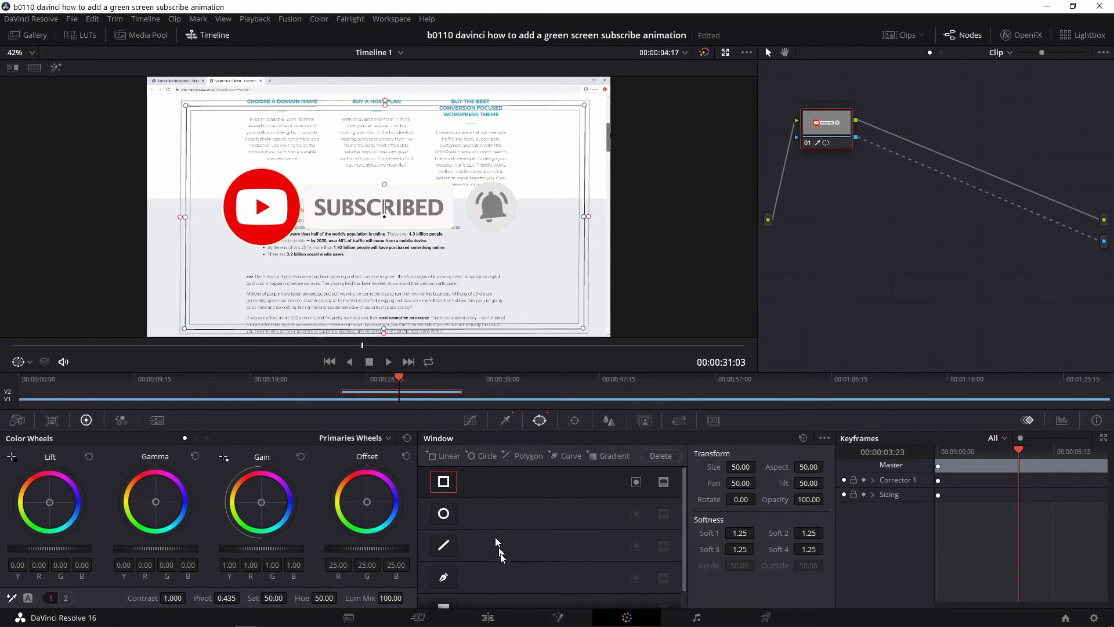
left_click(488, 618)
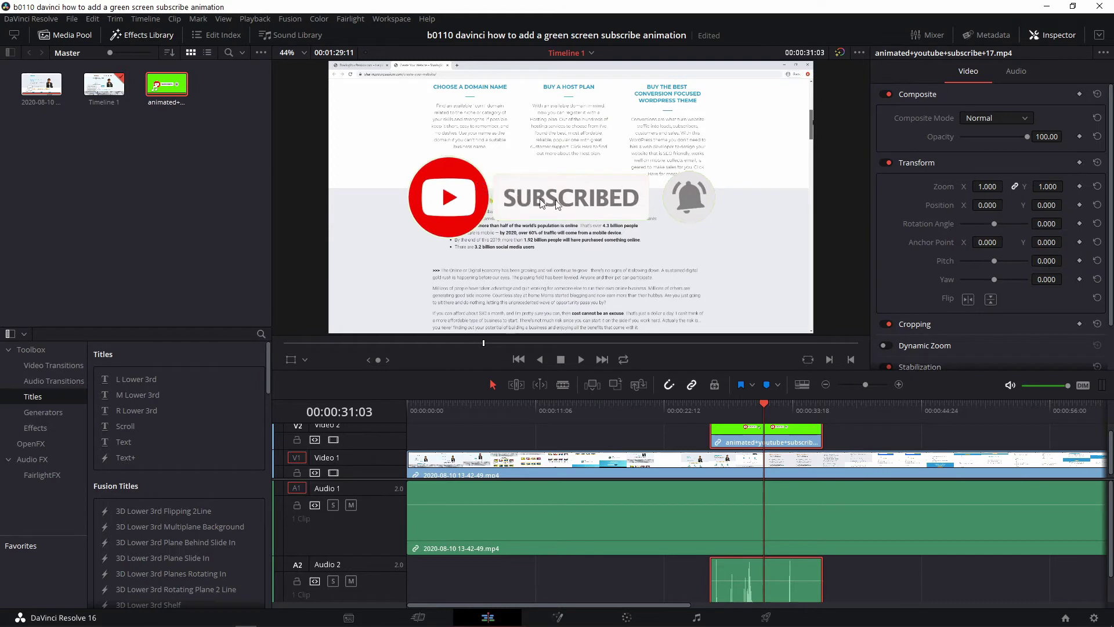
- Scale the subscribe overlay to 0.52 zoom and position it at X 571, Y -366
left_click(983, 187)
type("0.83")
key("Return")
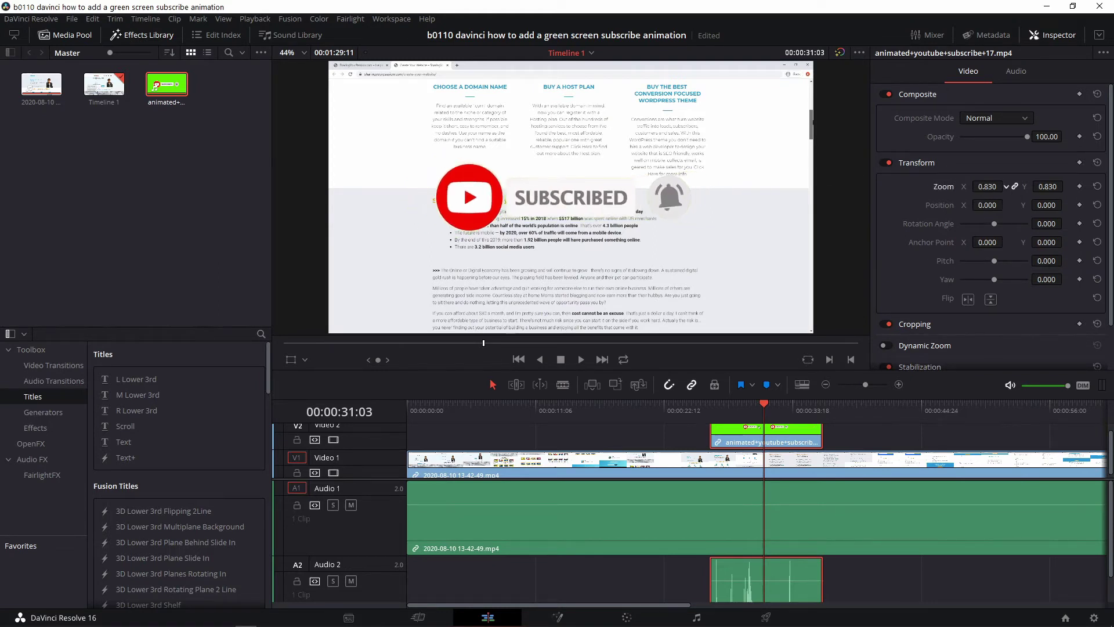
mouse_move(987, 187)
left_mouse_down()
mouse_move(941, 186)
mouse_move(1027, 186)
mouse_move(998, 186)
mouse_move(978, 206)
left_mouse_up()
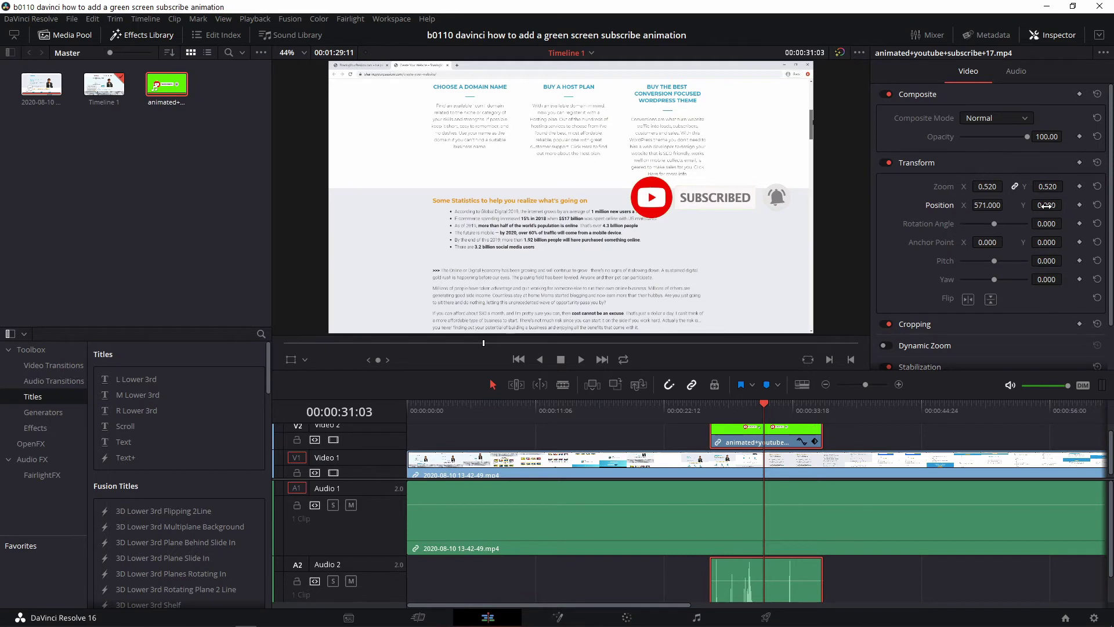
mouse_move(1043, 205)
left_mouse_down()
mouse_move(1064, 202)
mouse_move(1047, 206)
left_mouse_up()
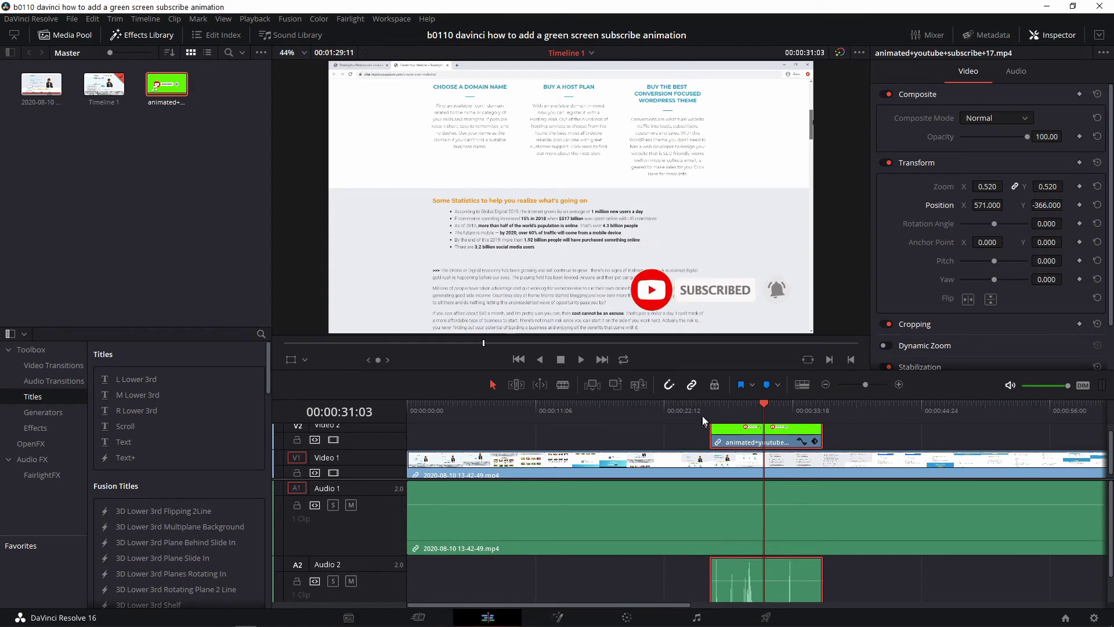
left_click(695, 408)
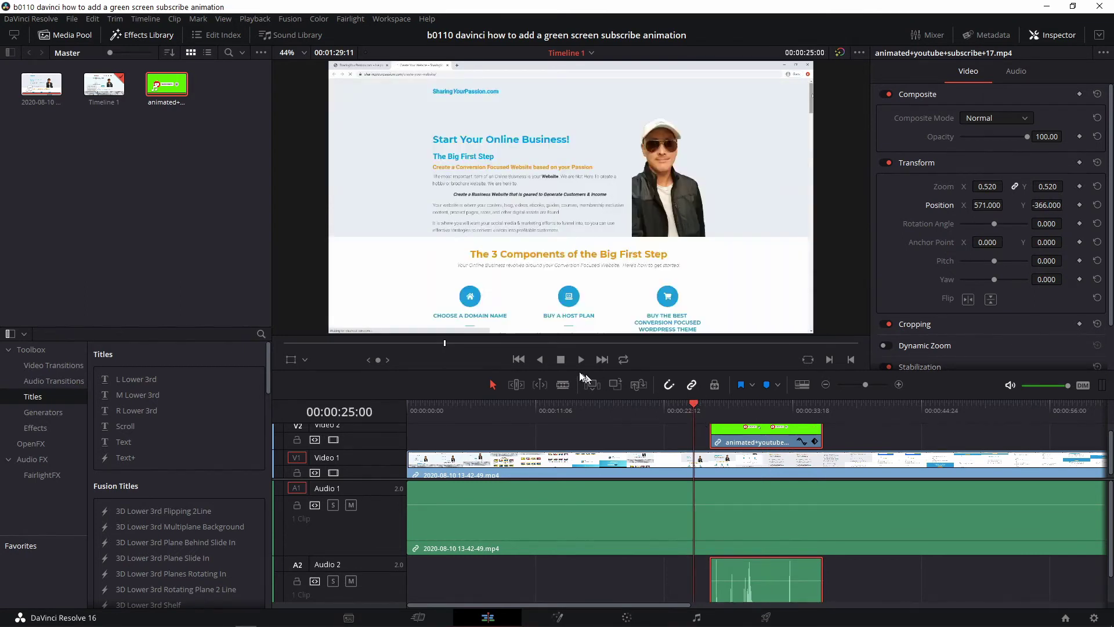
left_click(582, 358)
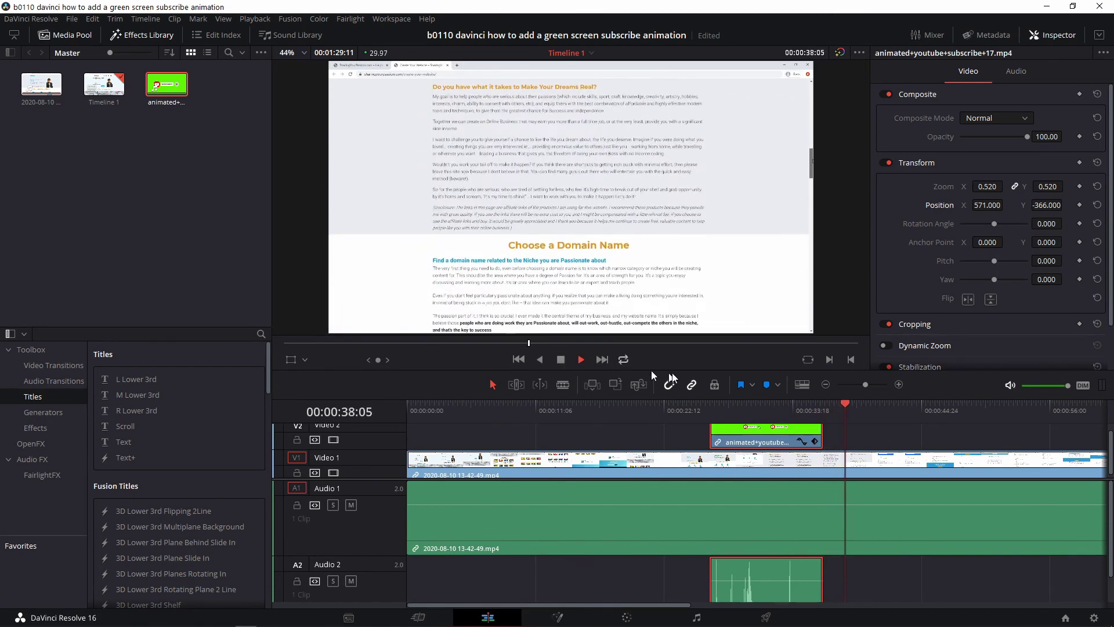
left_click(759, 405)
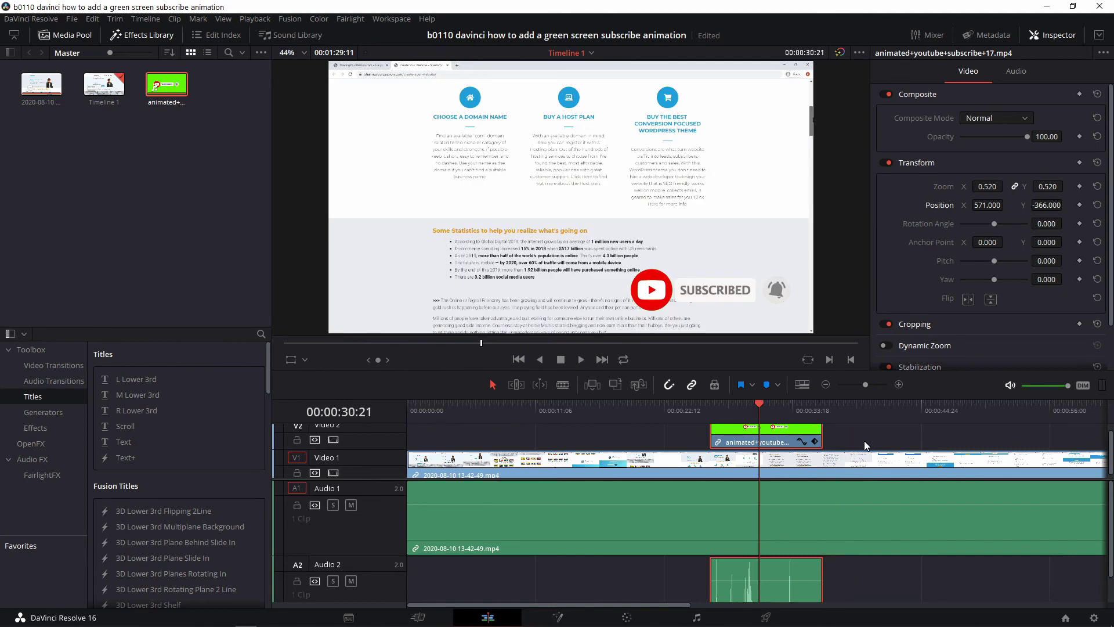